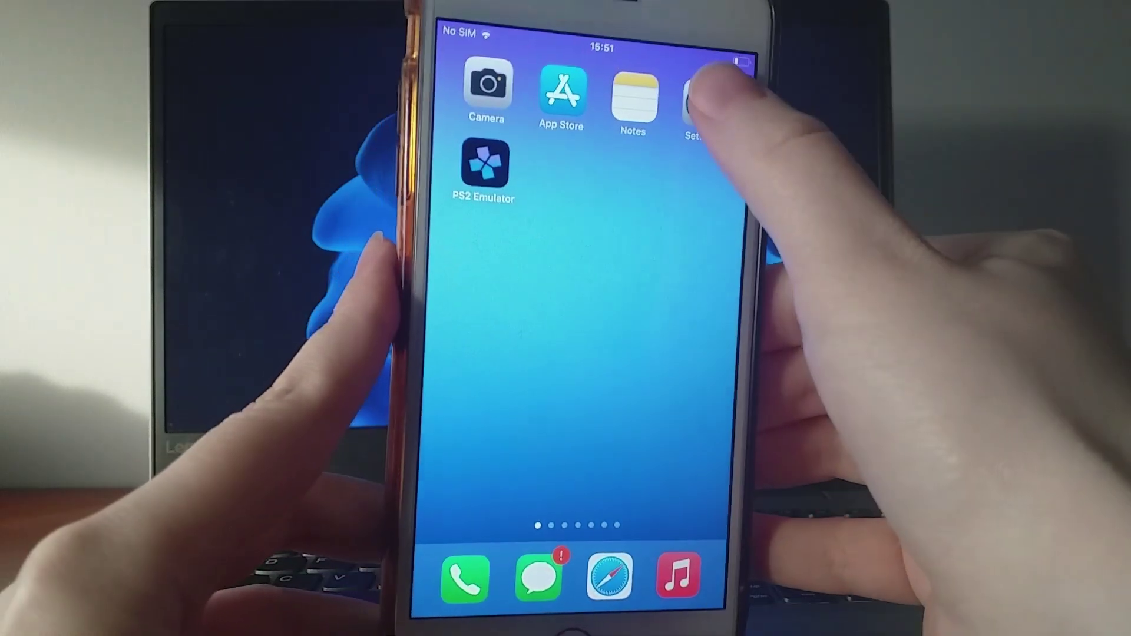
# Review the Background App Refresh network options and the Battery settings.
pyautogui.click(634, 128)
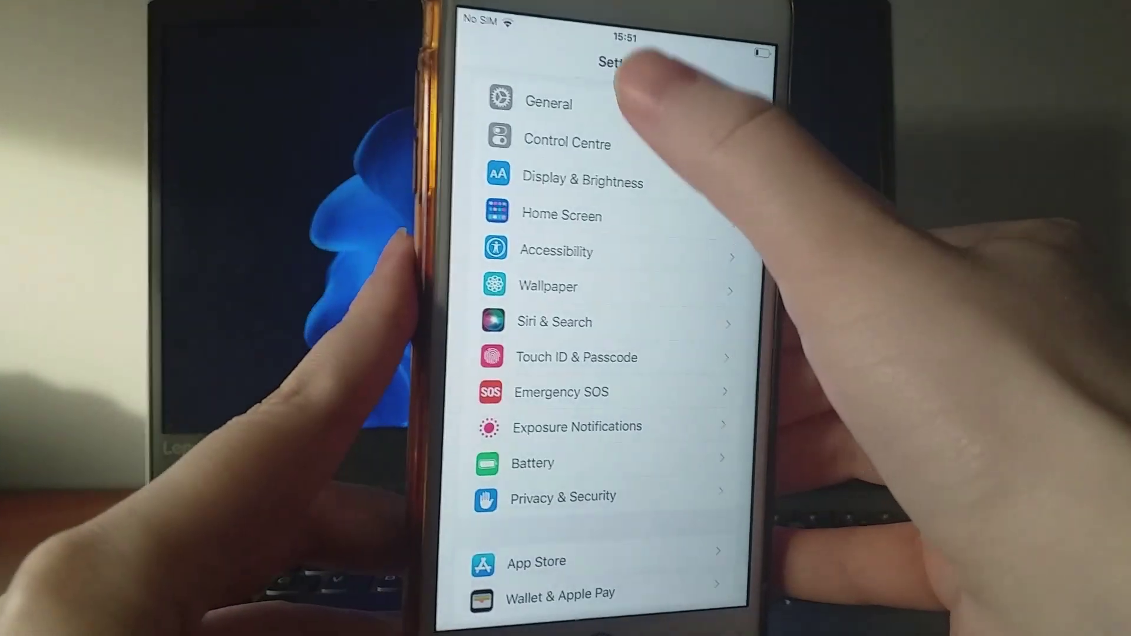
pyautogui.click(531, 116)
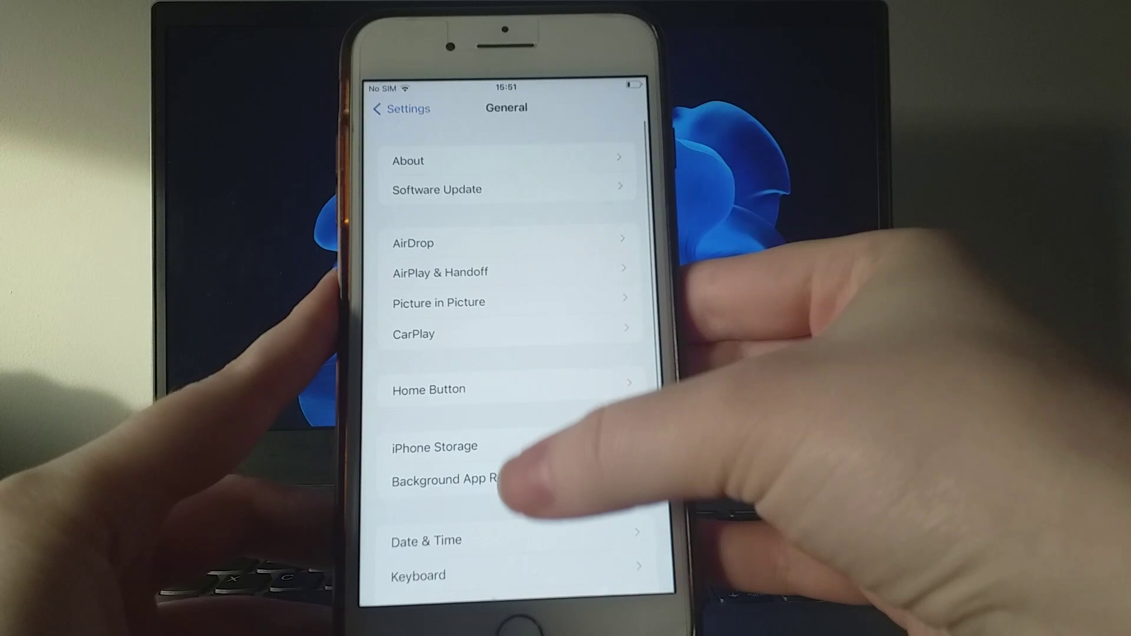
pyautogui.click(519, 482)
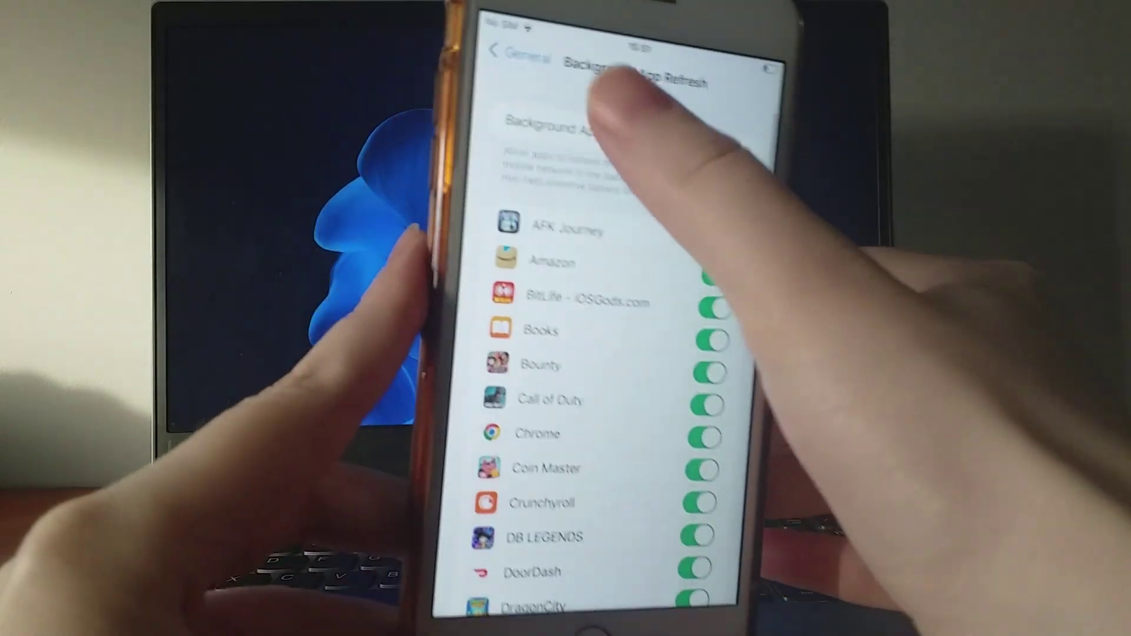
pyautogui.click(610, 119)
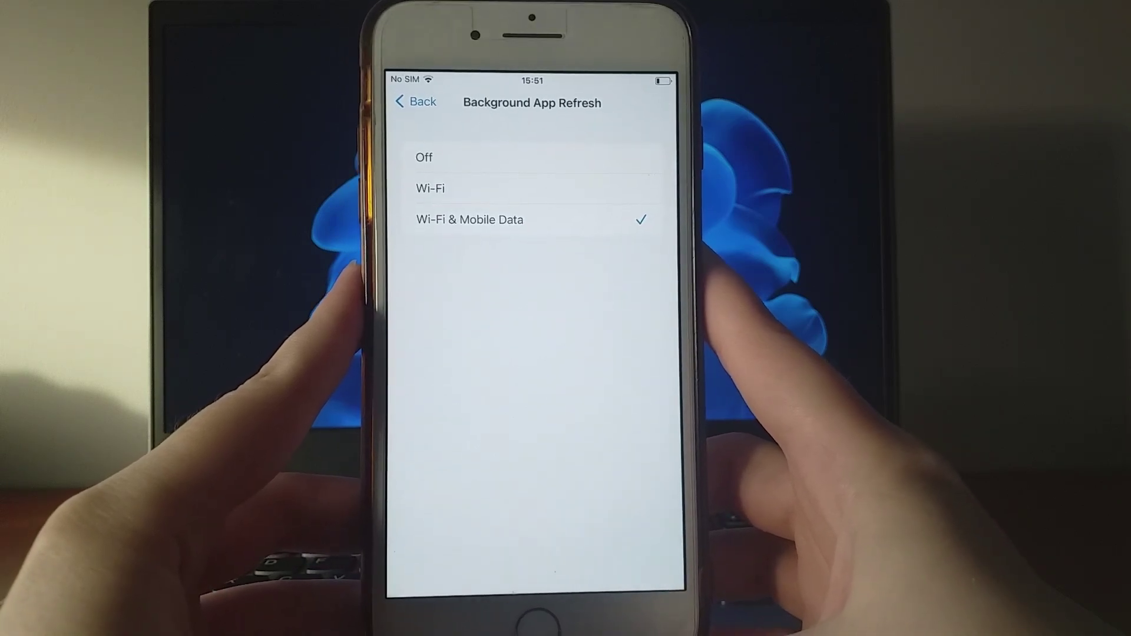
pyautogui.click(416, 102)
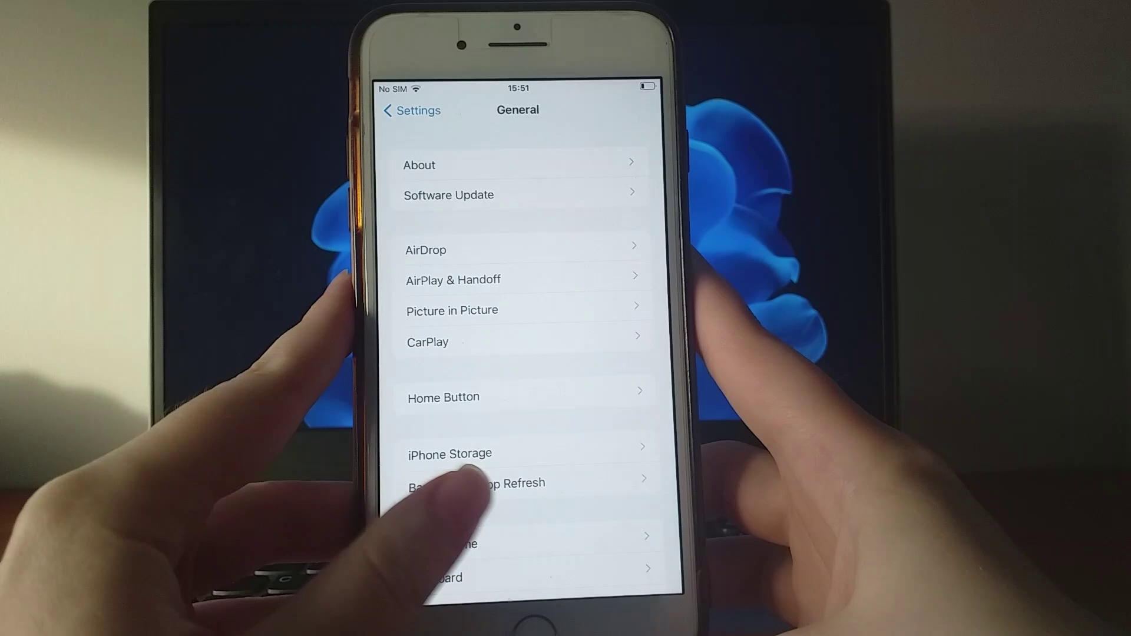
pyautogui.click(412, 110)
pyautogui.click(547, 446)
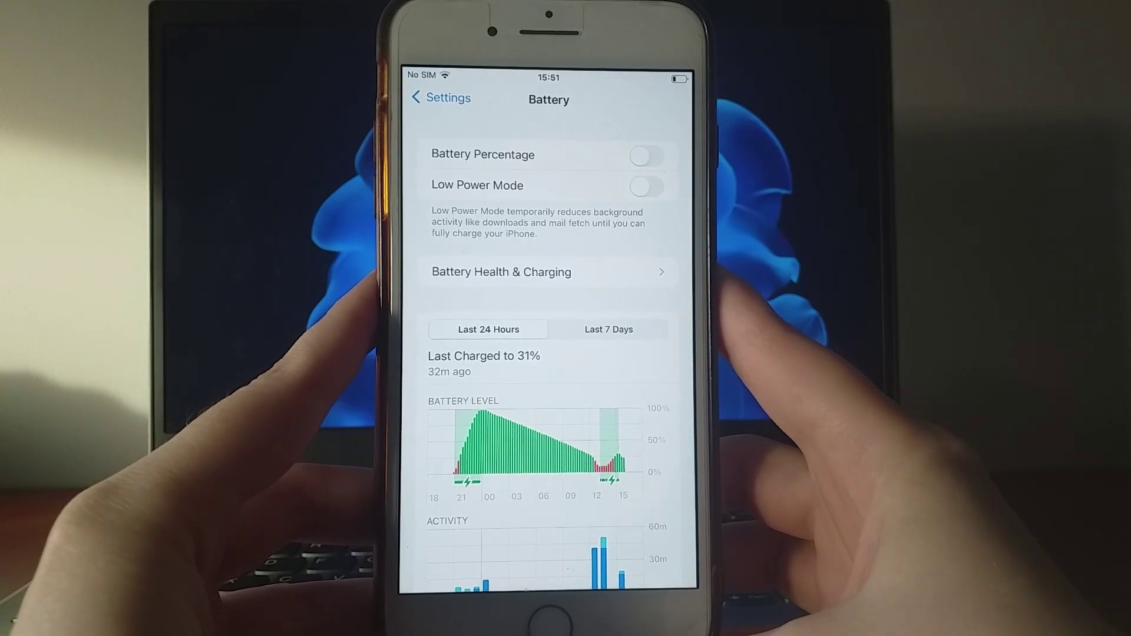
# From the home screen, open AppBinge.com in Safari and select the PS2 Emulator featured tile.
pyautogui.press('Home')
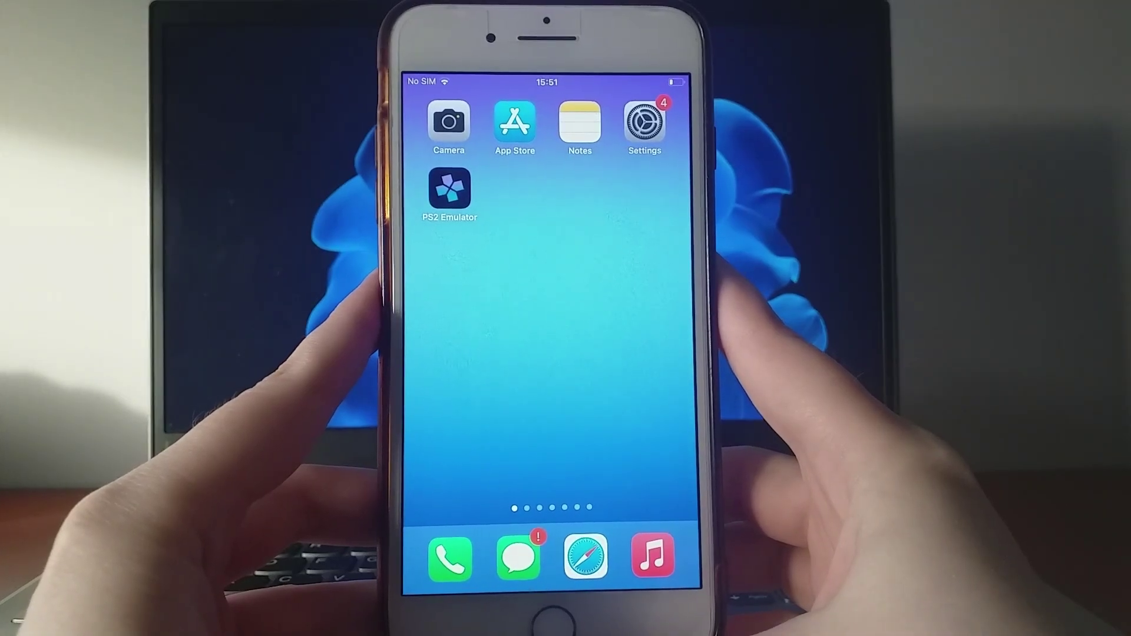
pyautogui.click(583, 558)
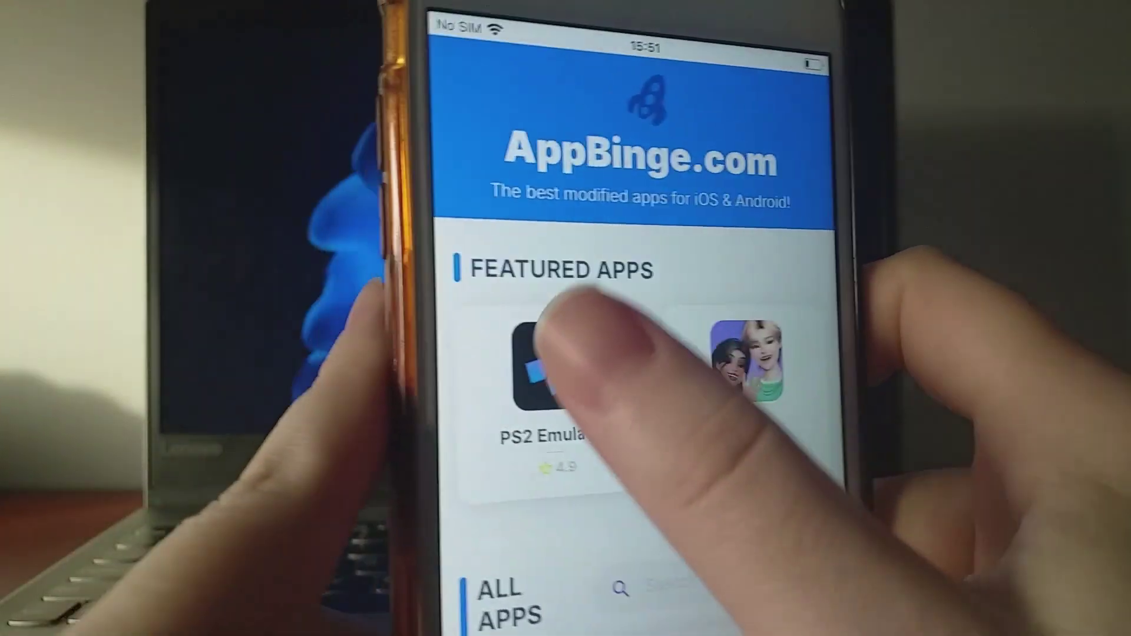
pyautogui.click(541, 363)
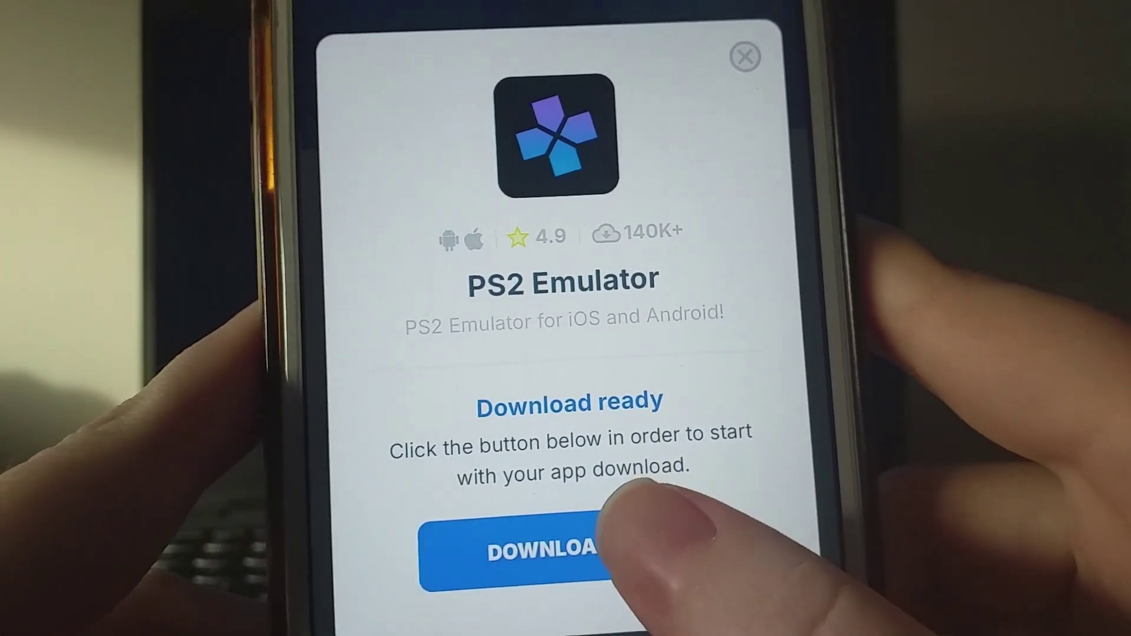
# Start the PS2 Emulator download with DOWNLOAD NOW in the AppBinge popup.
pyautogui.click(609, 552)
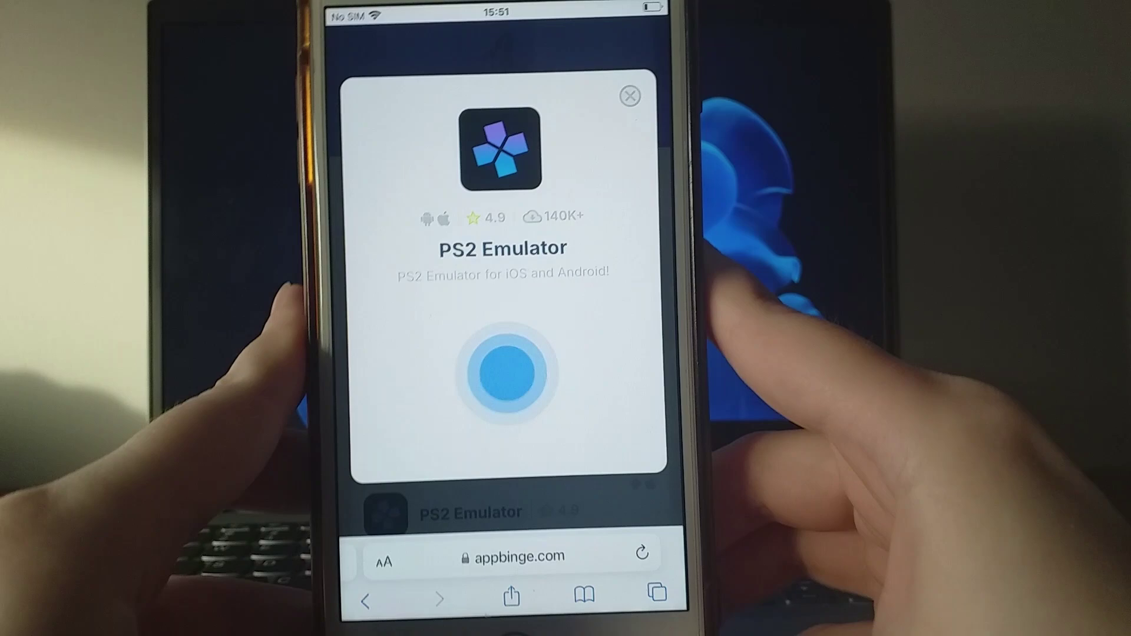